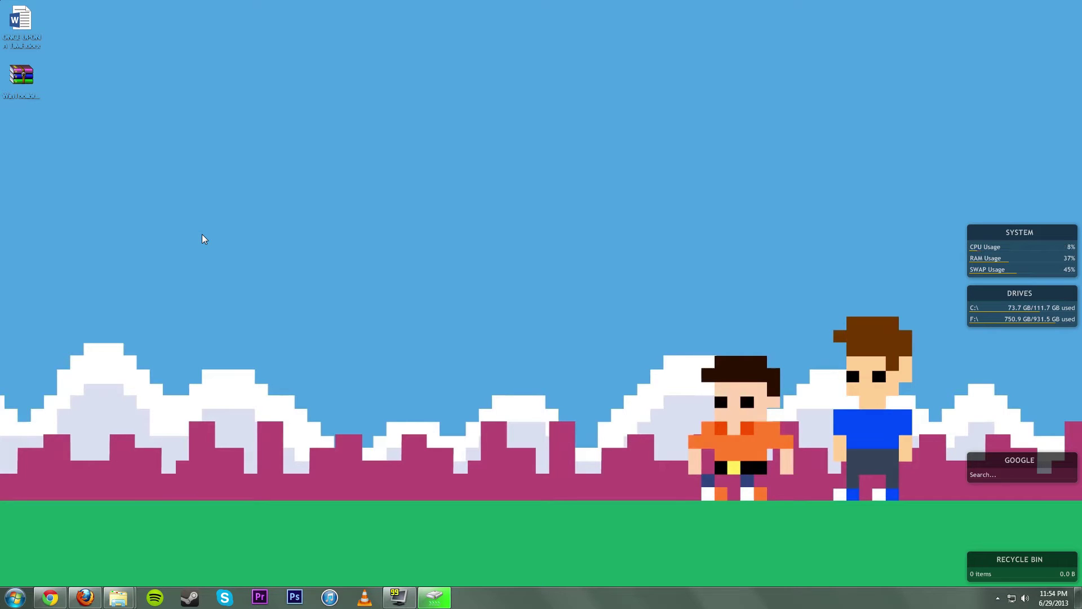
Step: Open the context menu of the WinToolkit141-27.7z archive on the desktop
right_click(30, 89)
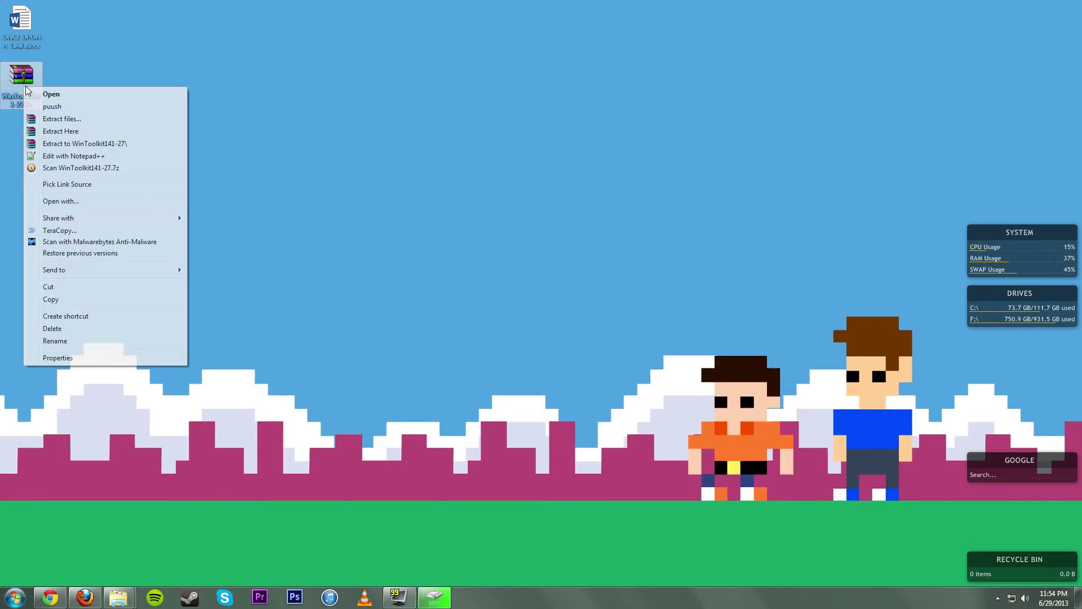
Step: Extract the archive to WinToolkit141-27, launch WinToolkit.exe and dismiss the antivirus notice
click(112, 144)
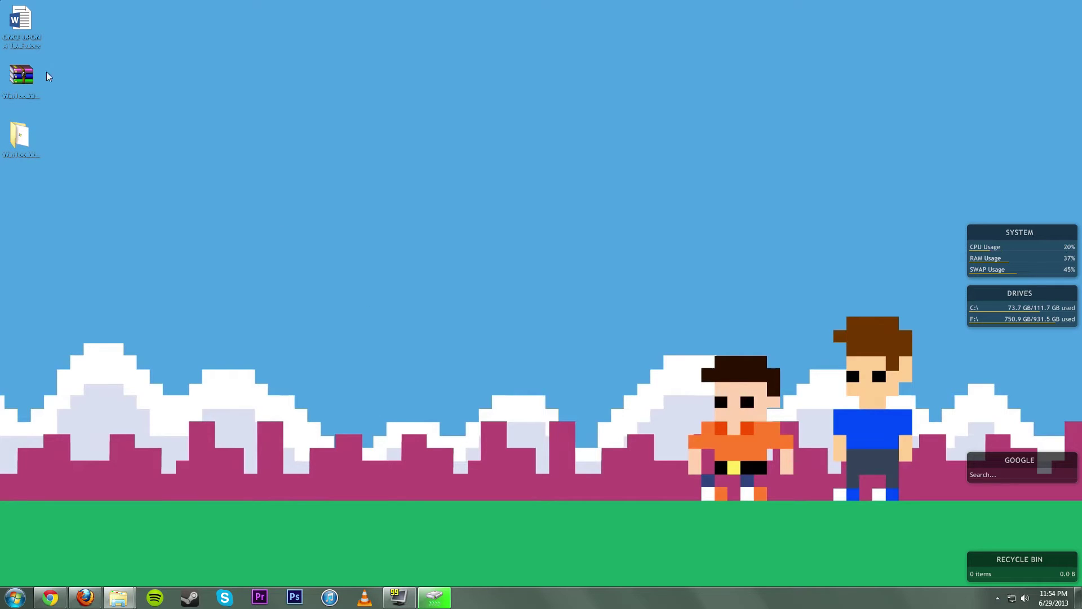
double_click(19, 135)
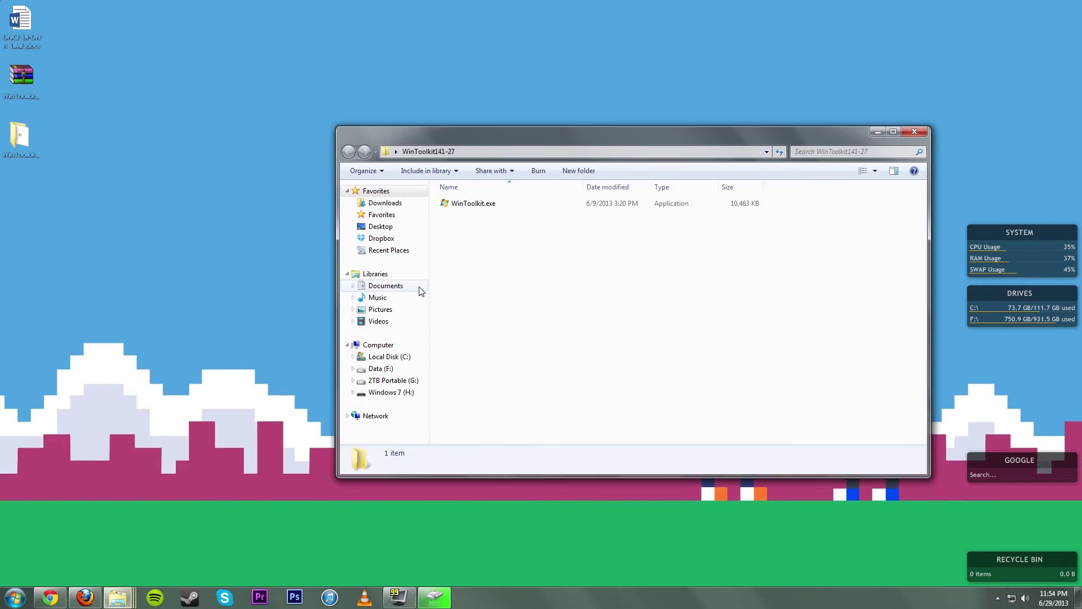
double_click(474, 203)
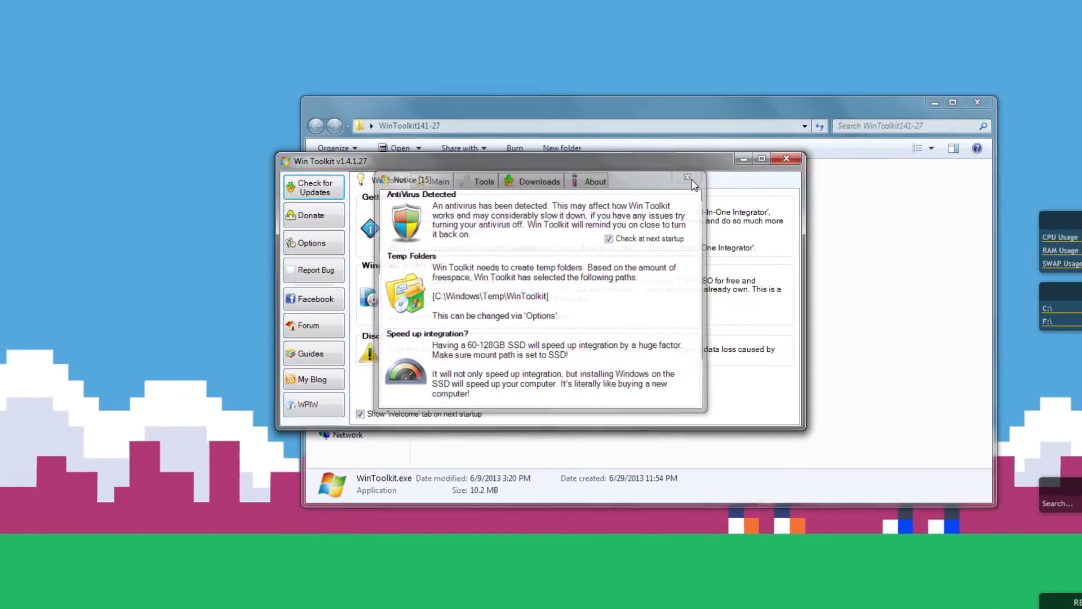
click(591, 328)
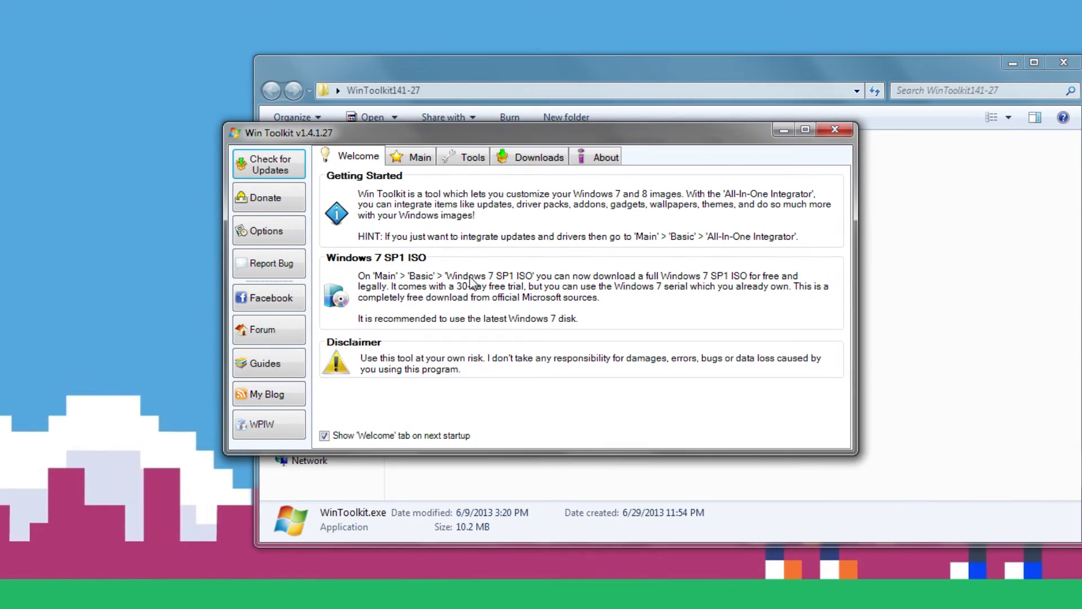
Step: Show the 429 McRip Office 2010 Post-SP1 x64 updates in Win Toolkit's Update Catalog
click(416, 158)
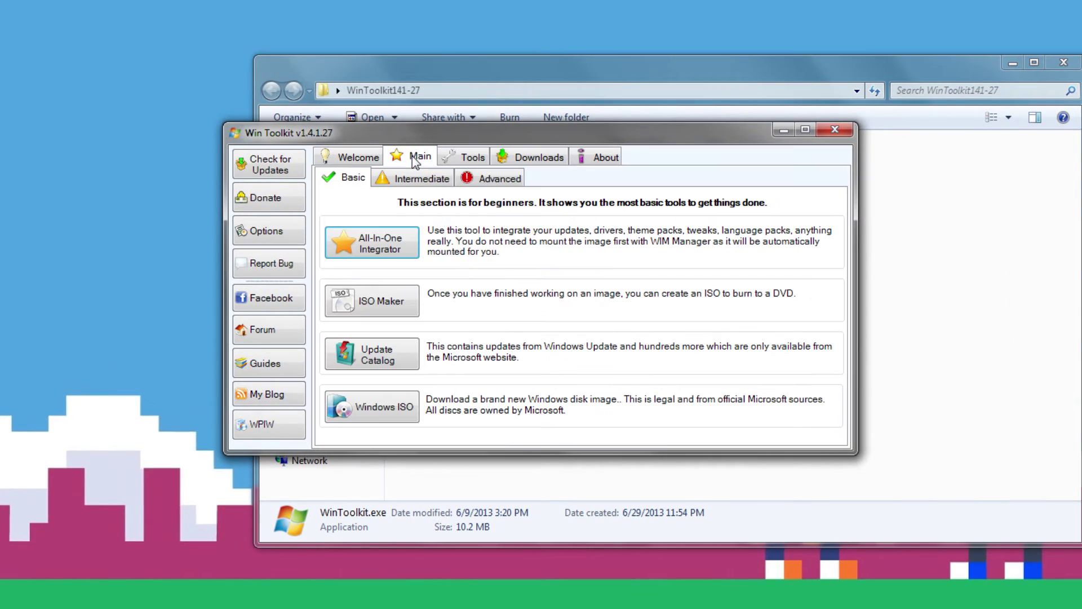
click(387, 356)
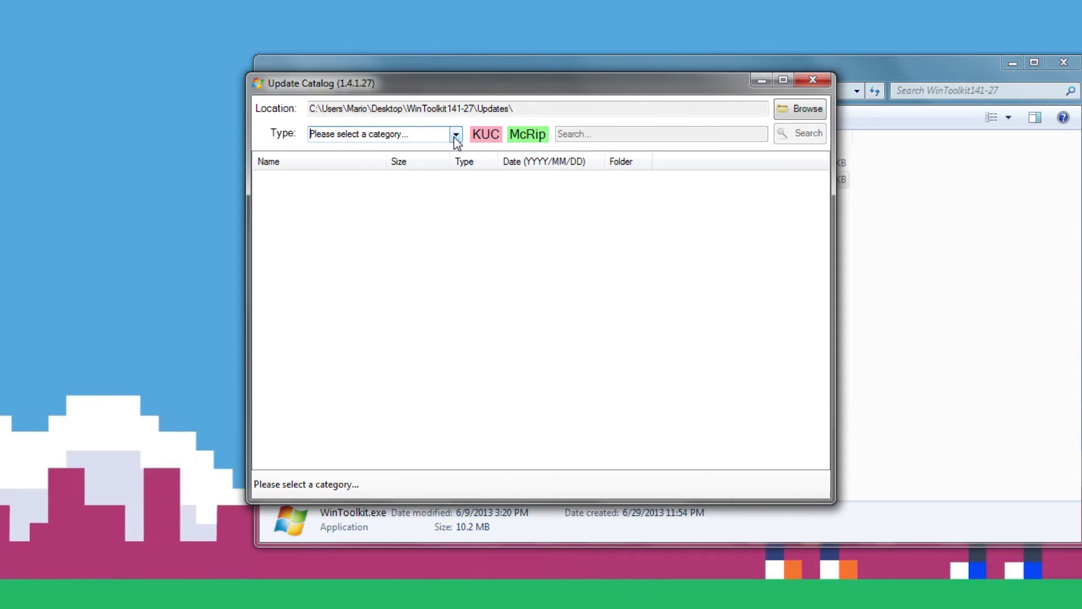
click(456, 135)
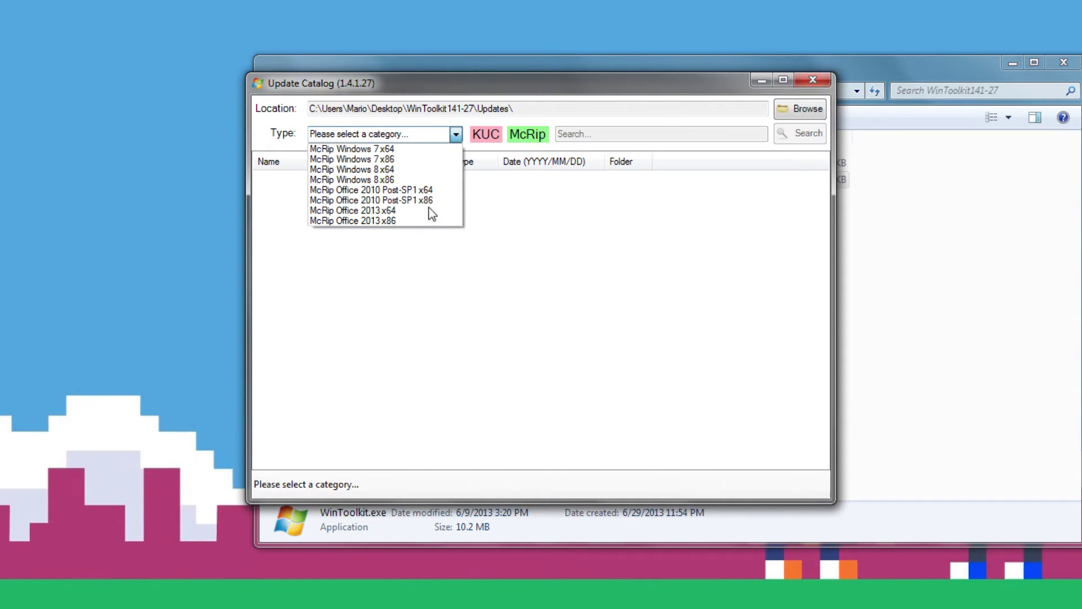
click(376, 191)
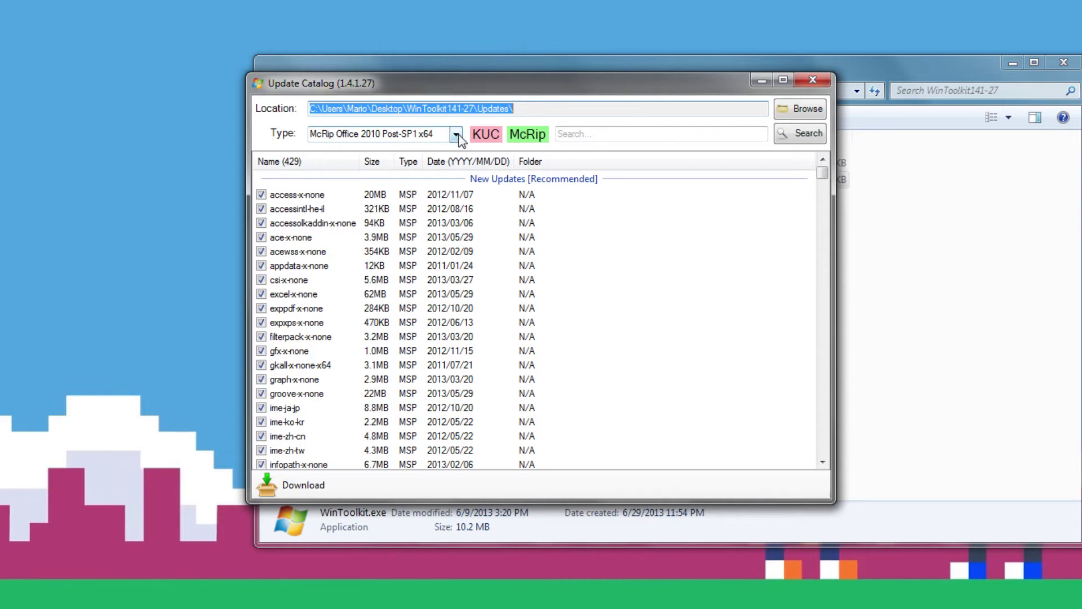
Step: Review the McRip Office 2010 Post-SP1 x86 update list, then close Update Catalog and Win Toolkit
click(456, 135)
click(406, 201)
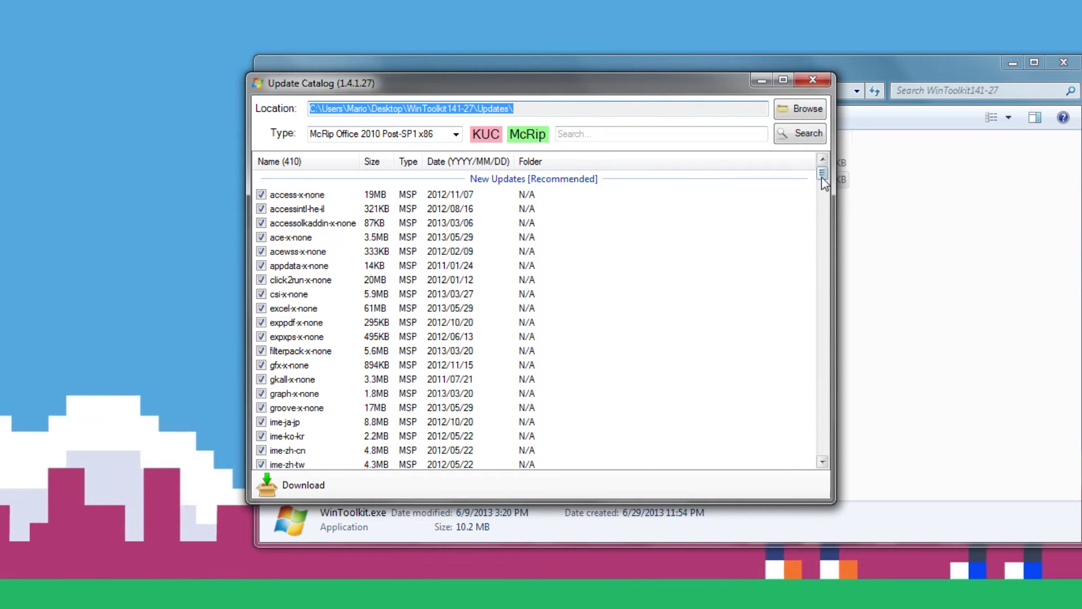
drag(822, 178, 821, 137)
click(818, 83)
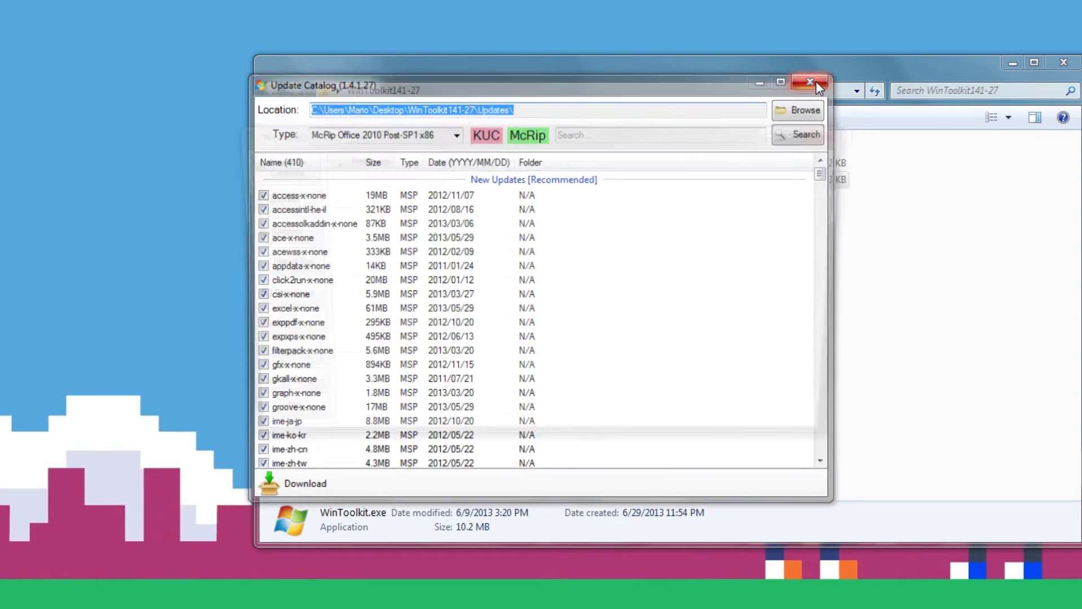
click(821, 82)
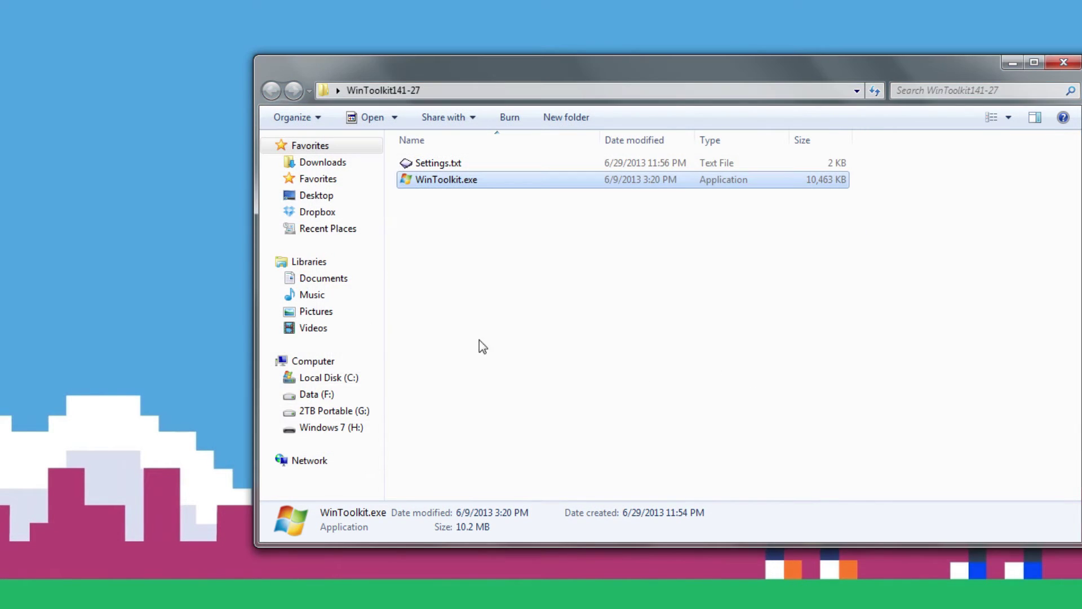
Step: Extract Office x64 and x86 SP1.iso in the Microsoft Office 2010 window to its own folder
click(158, 606)
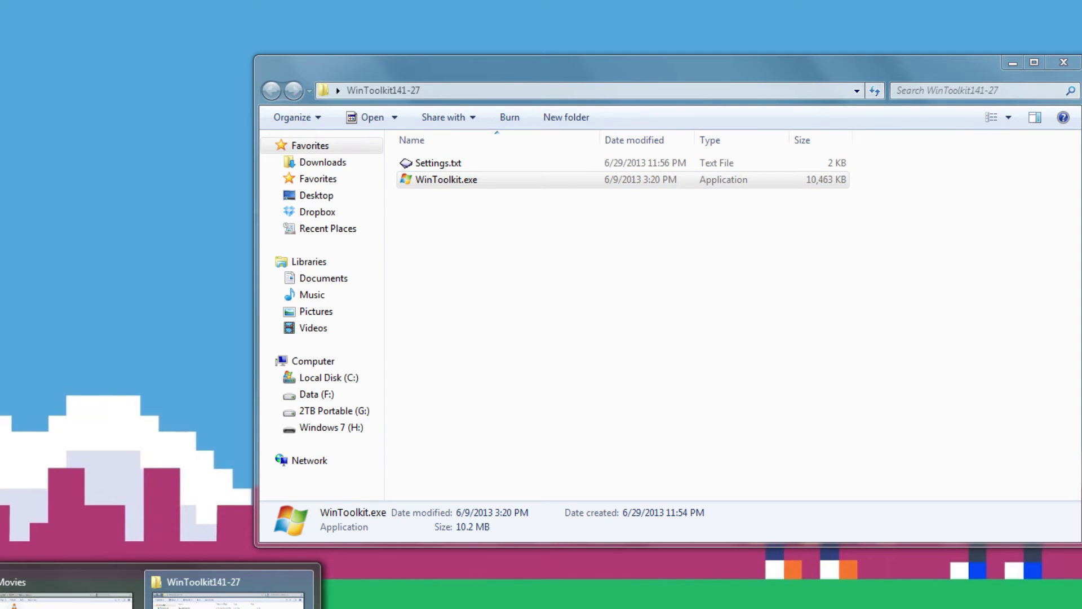
click(68, 596)
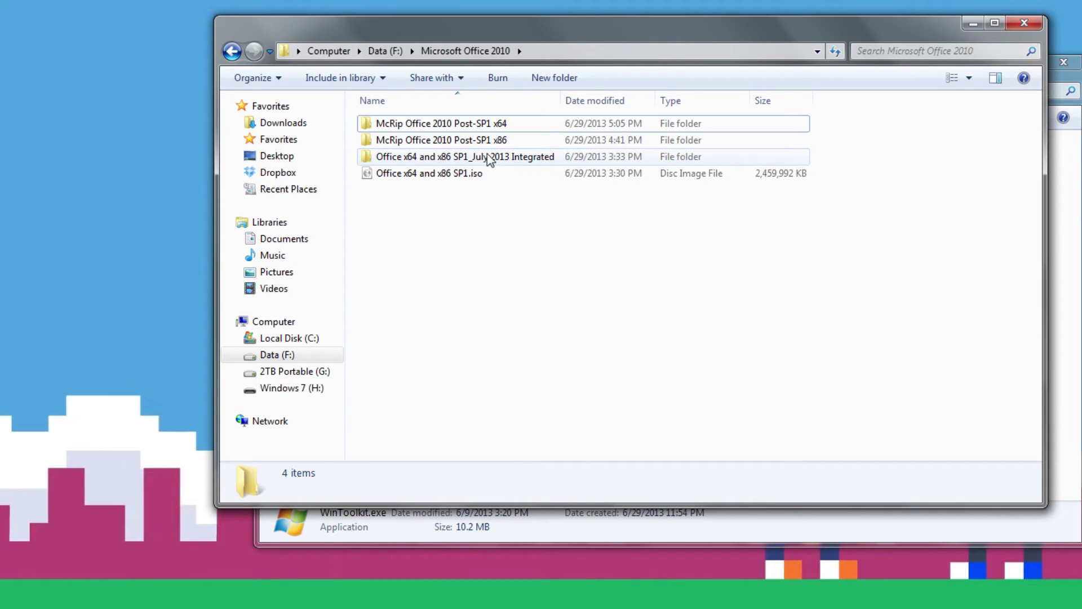
click(385, 174)
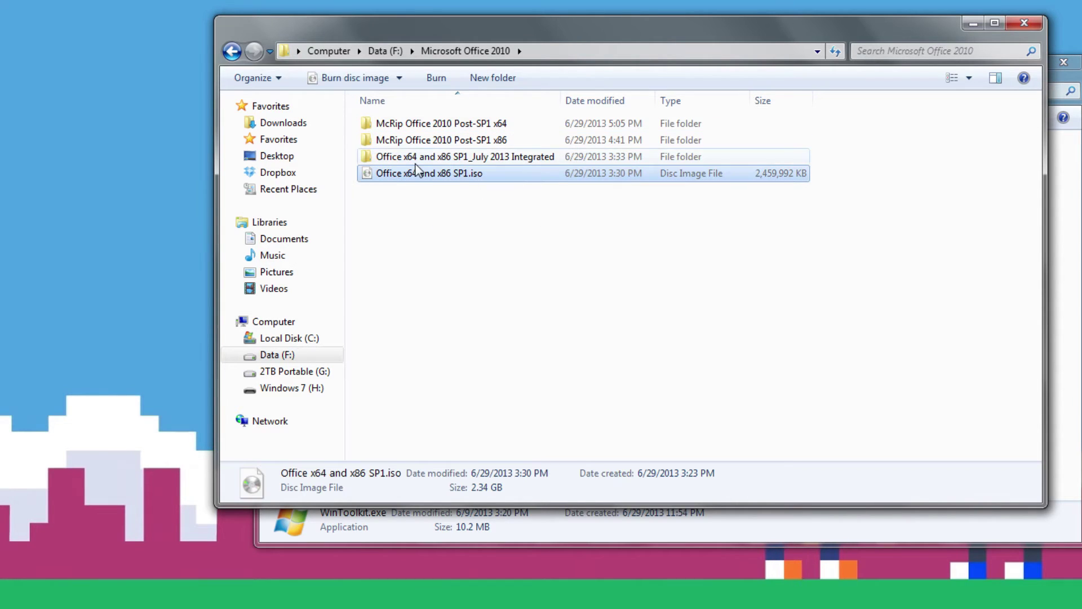
right_click(399, 180)
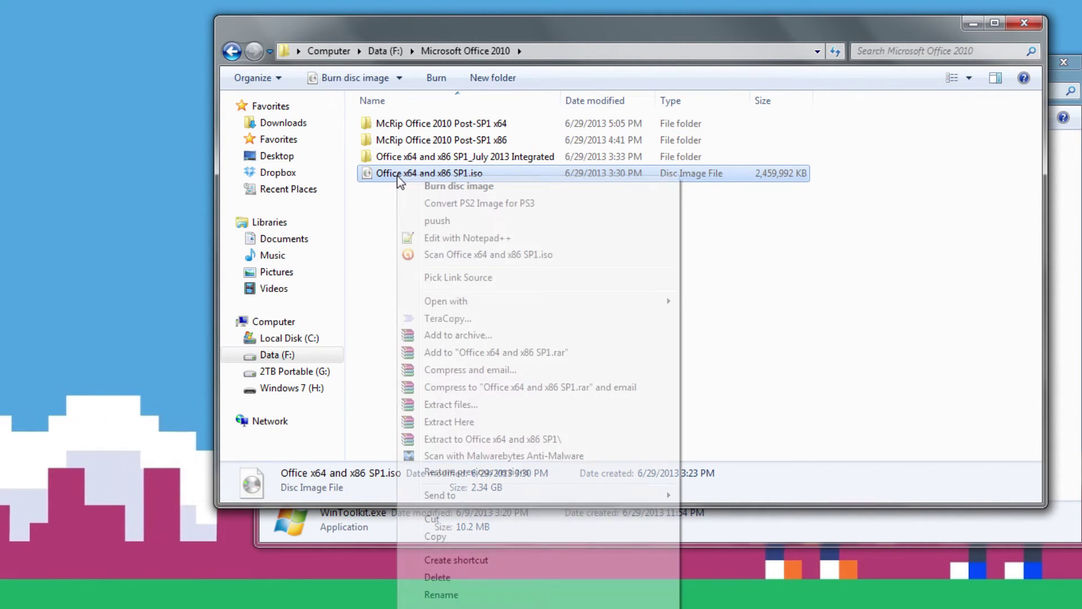
click(473, 440)
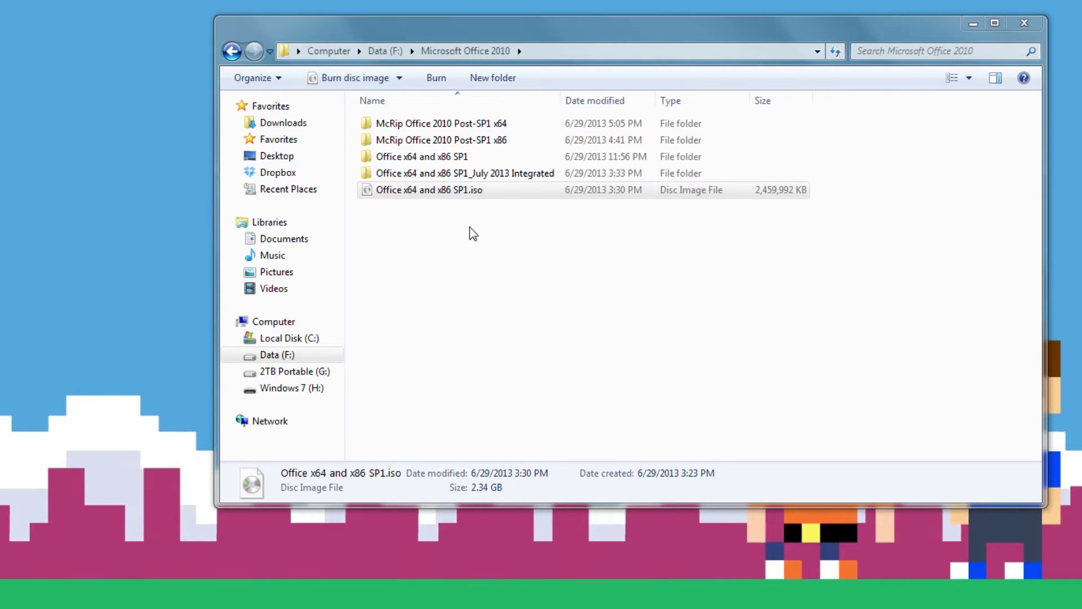
Step: Inspect the extracted SP1 folder's x64 and x86 subfolders, then return to Microsoft Office 2010
click(393, 161)
double_click(393, 162)
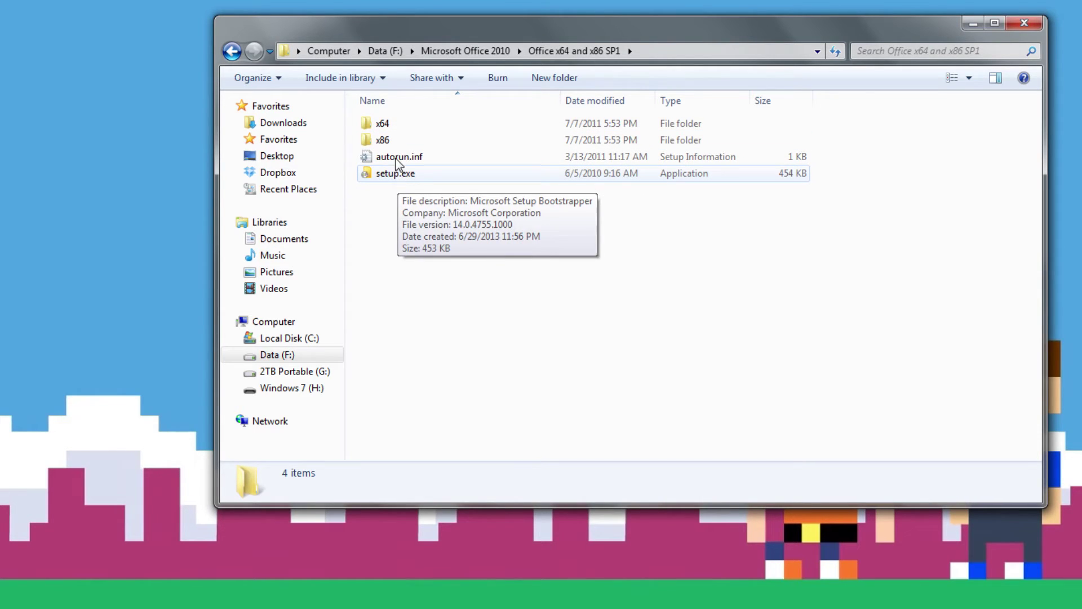
double_click(383, 124)
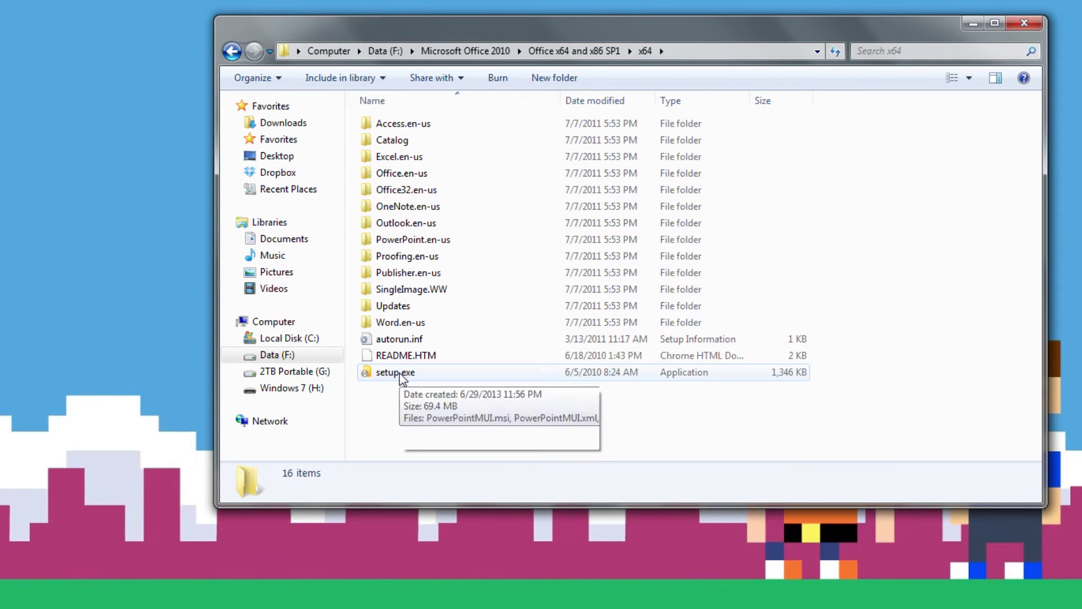
click(231, 51)
double_click(396, 140)
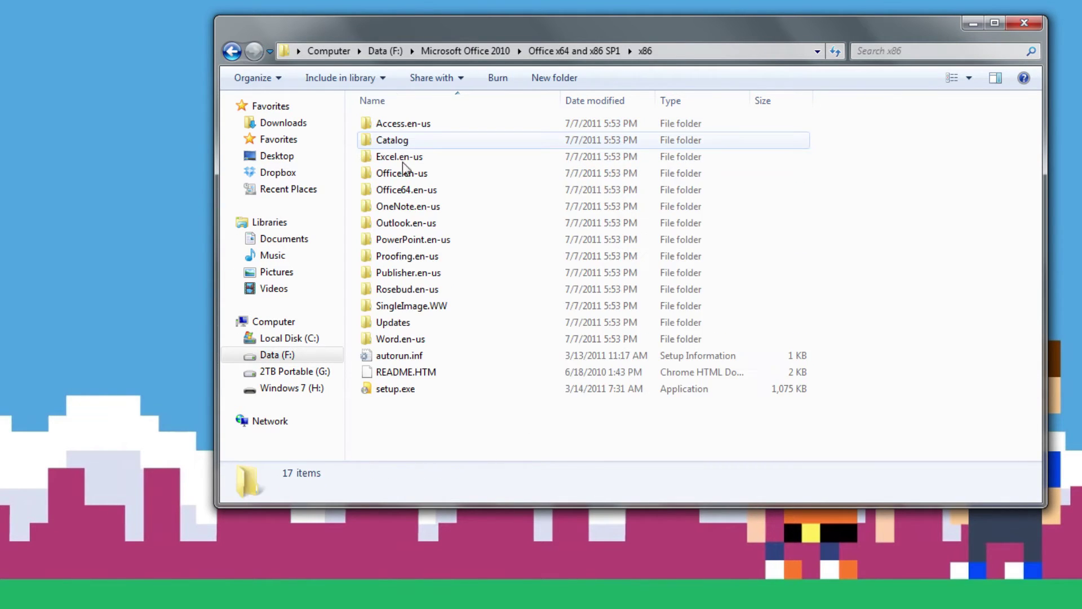
click(231, 51)
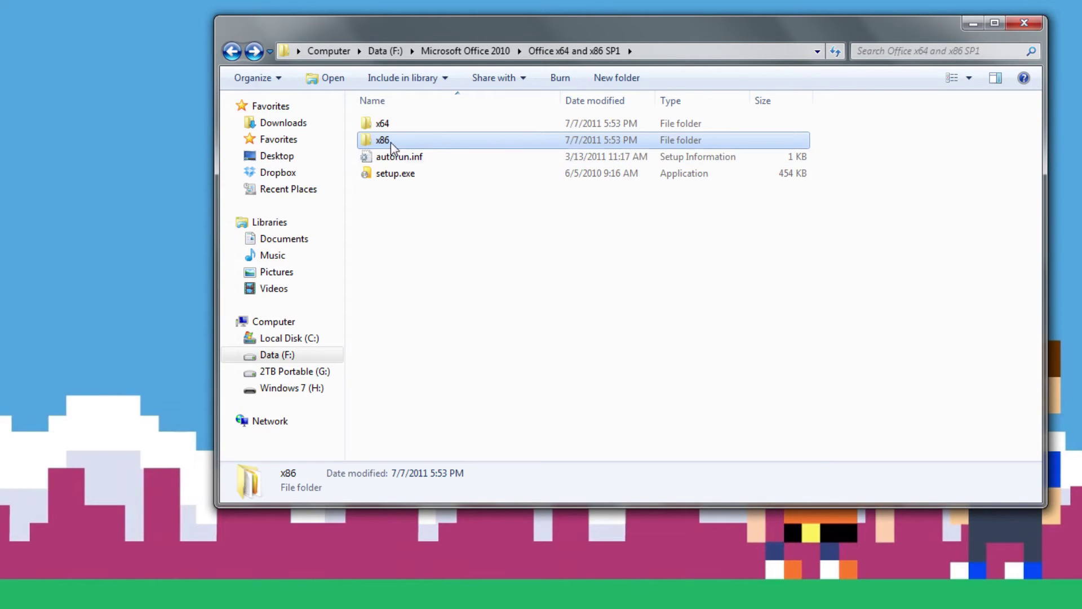
mouse_move(395, 124)
click(235, 58)
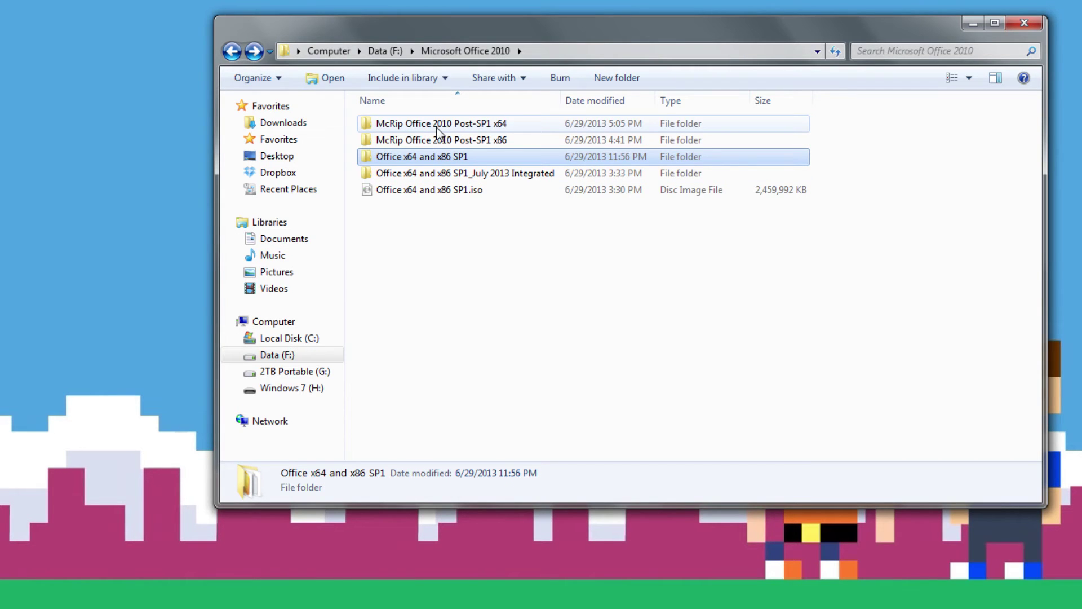
Step: Select and copy all 429 patches in the McRip Office 2010 Post-SP1 x64 folder
click(506, 124)
double_click(506, 124)
click(428, 211)
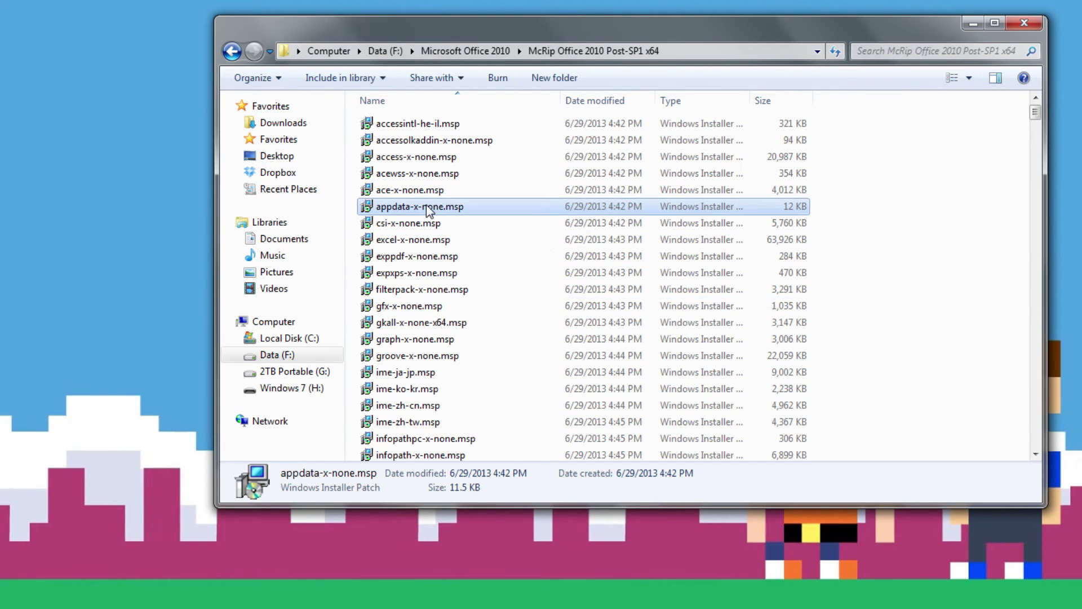
key(ctrl+a)
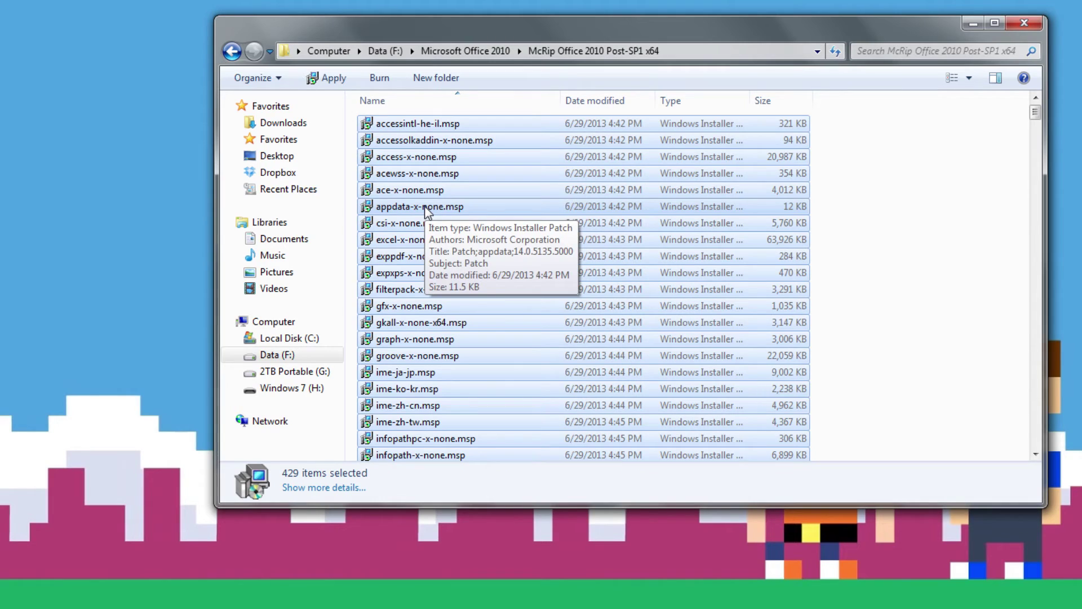
Step: Navigate to Office x64 and x86 SP1 > x64 > Updates
click(232, 51)
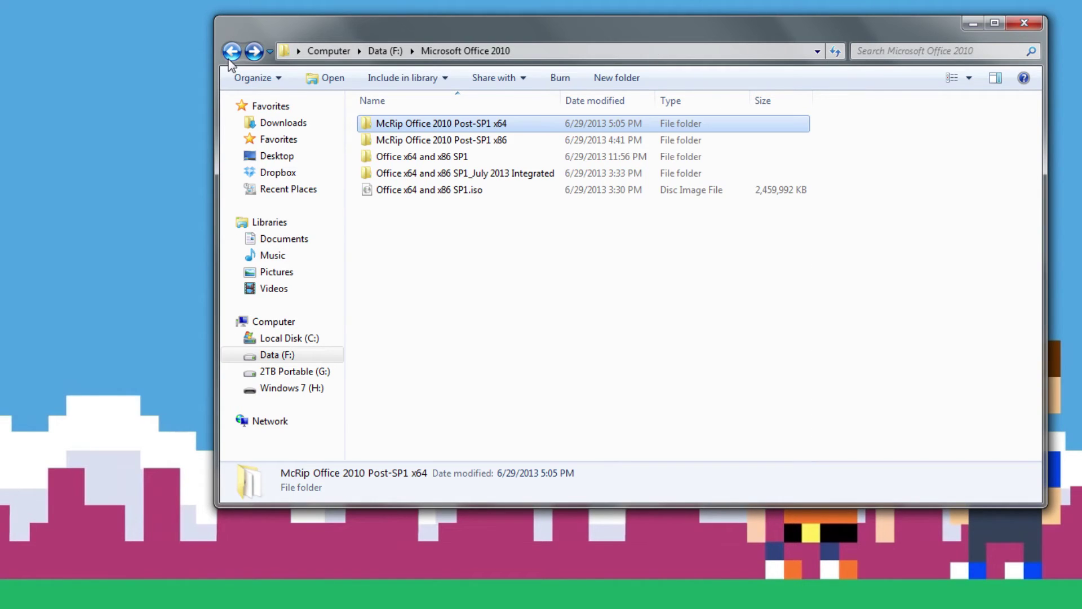
double_click(412, 158)
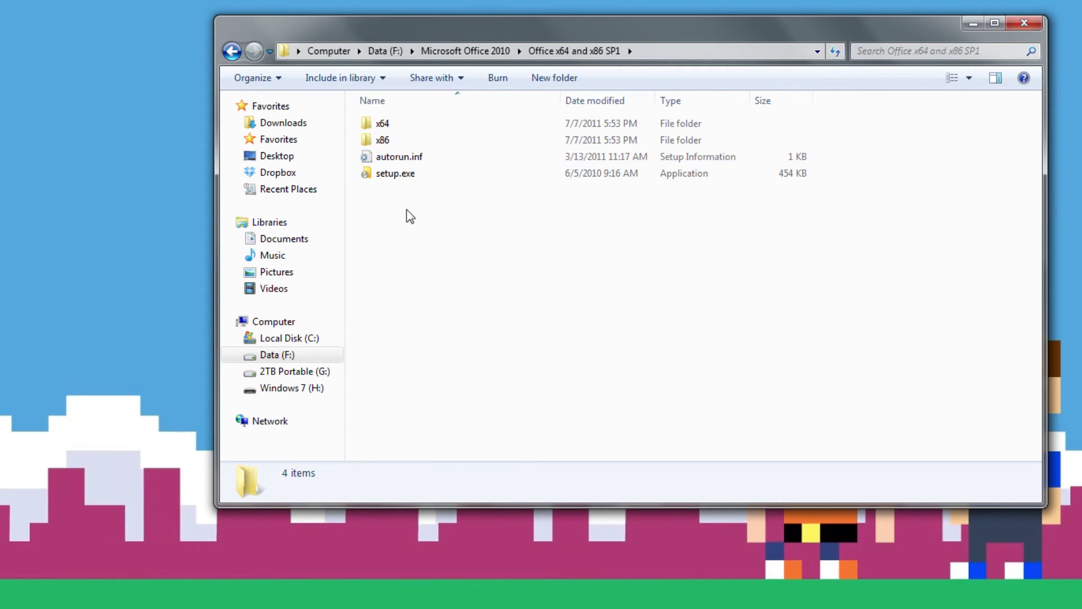
double_click(393, 128)
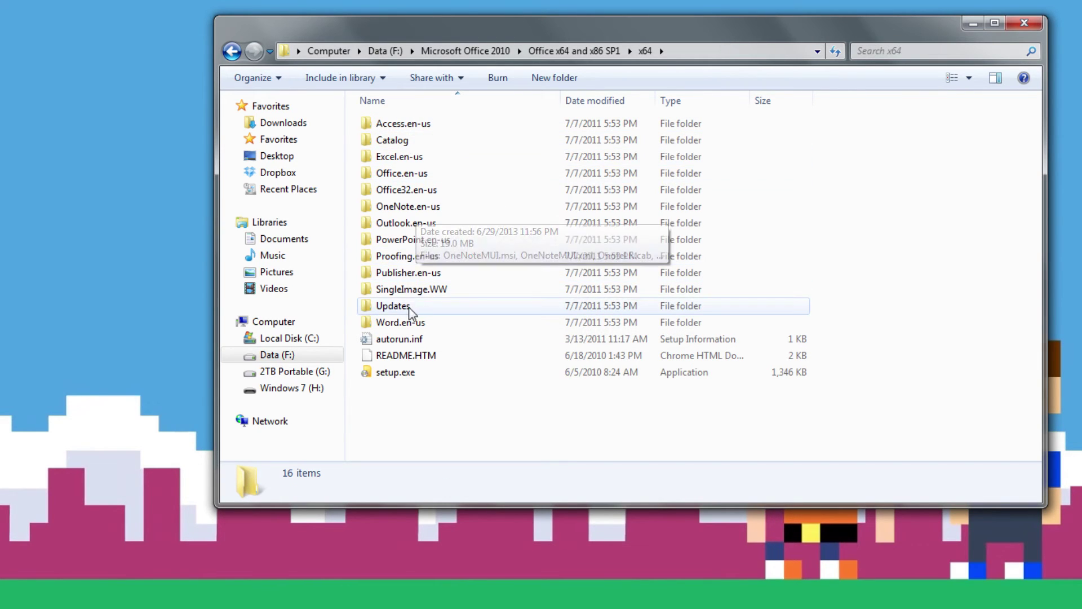
mouse_move(406, 310)
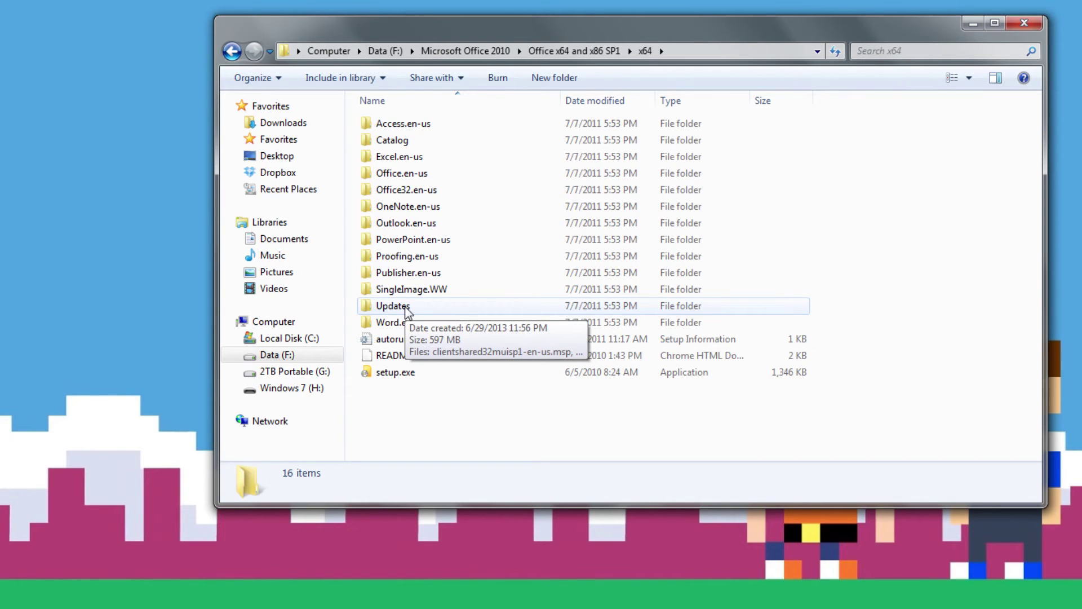
double_click(393, 306)
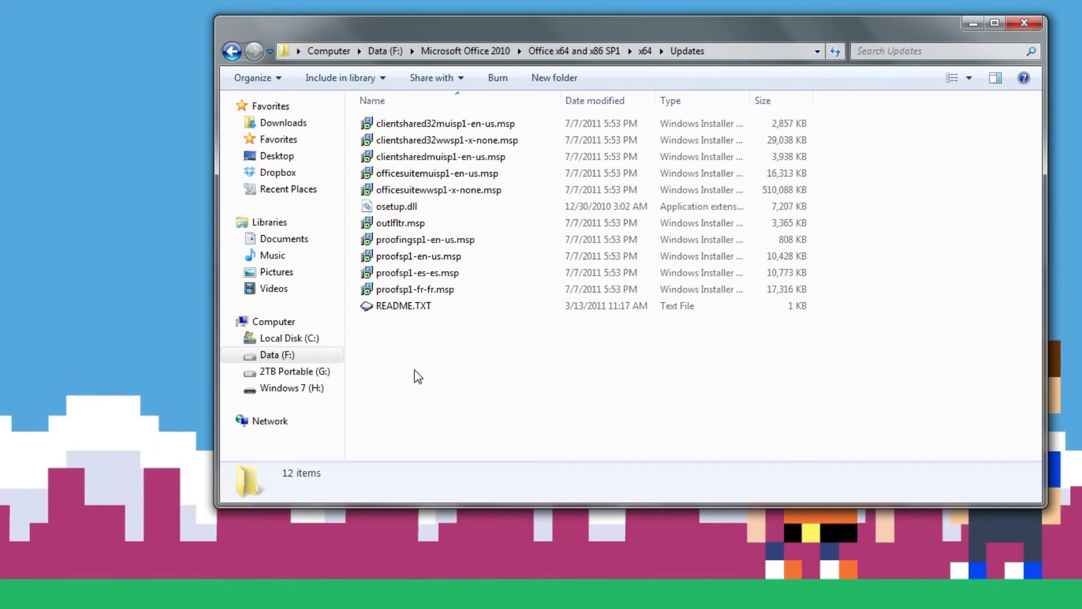
Step: Read the Updates folder's README.TXT note, then close it
double_click(401, 311)
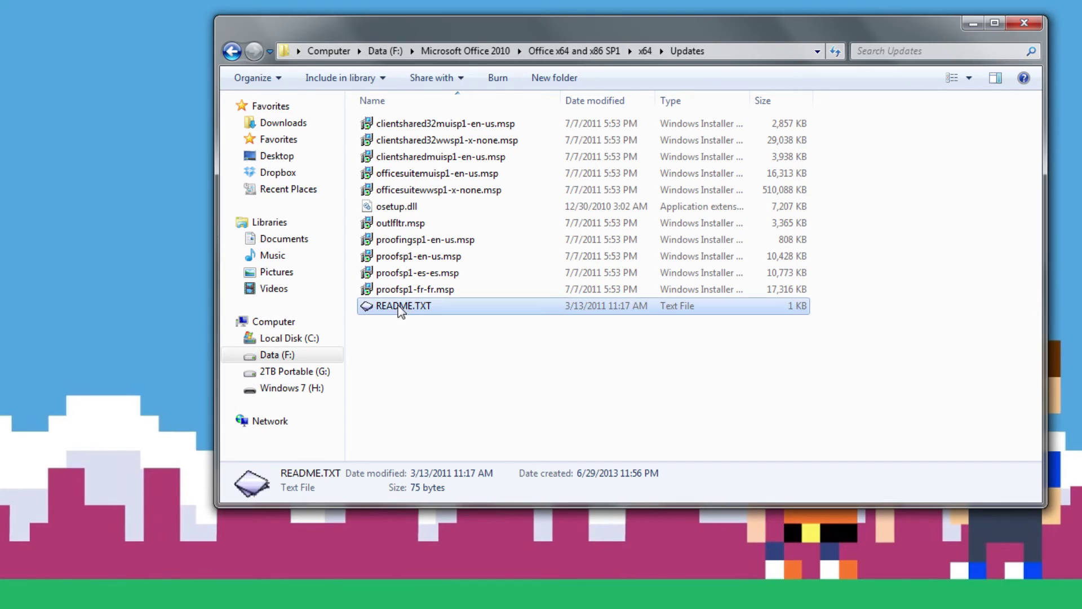
drag(175, 55, 560, 124)
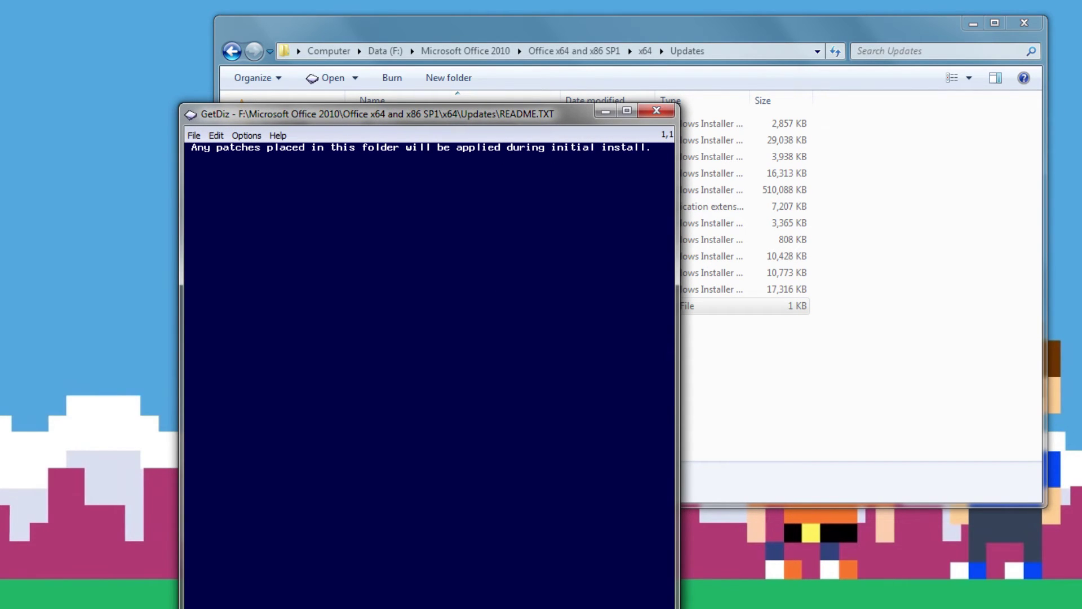
click(656, 111)
click(490, 409)
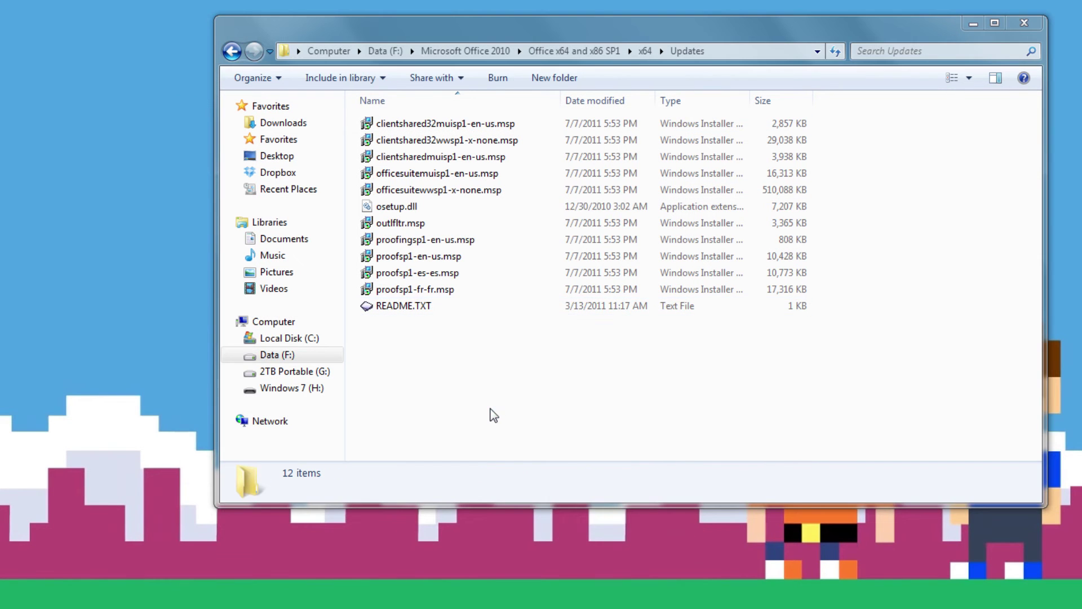
Step: Paste the copied patches into the x64 Updates folder, bringing it to 441 items
key(ctrl+v)
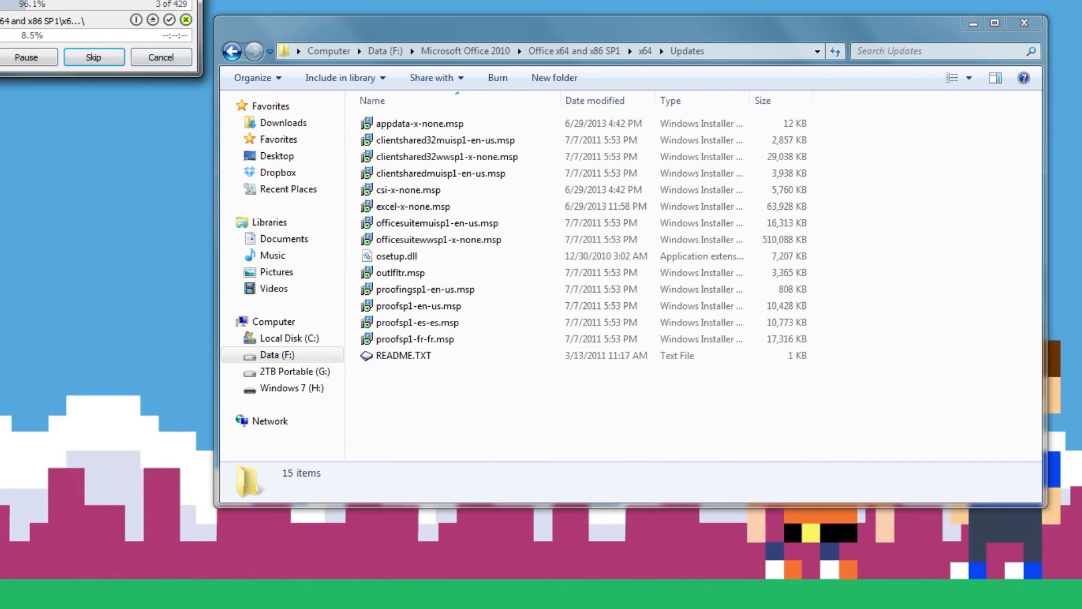
drag(78, 6, 557, 229)
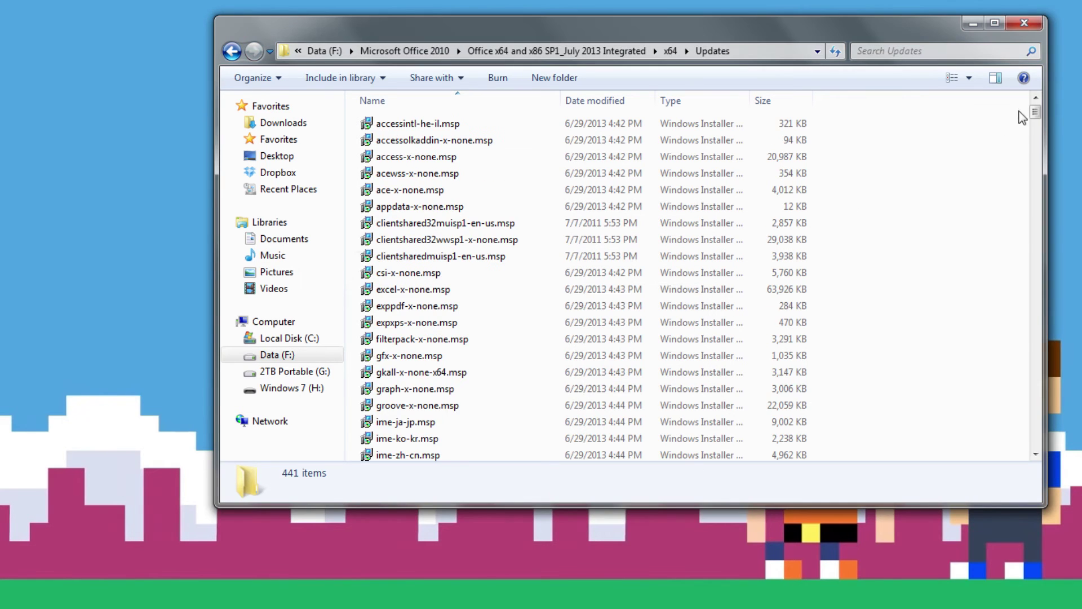
drag(1035, 113, 958, 329)
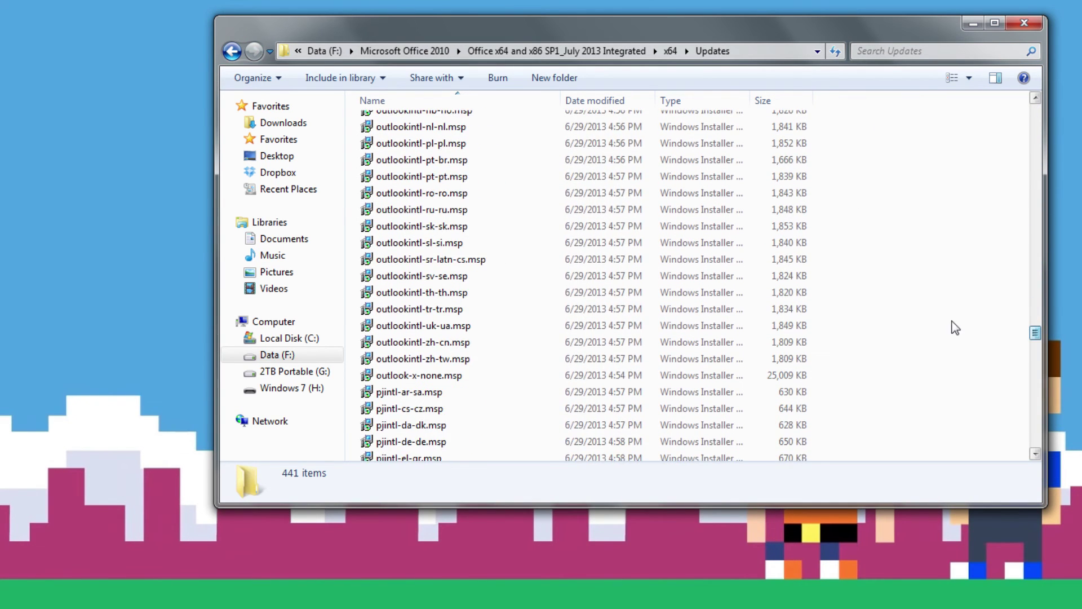
Step: Check the x86 Updates folder, then return to the July 2013 Integrated folder
click(233, 53)
click(233, 53)
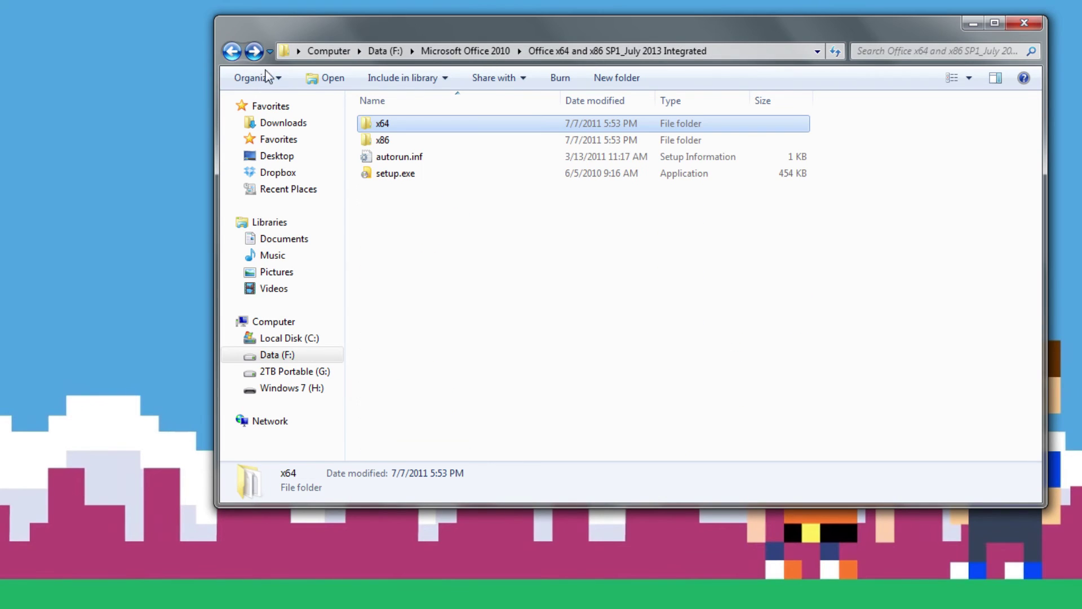
double_click(388, 141)
click(394, 323)
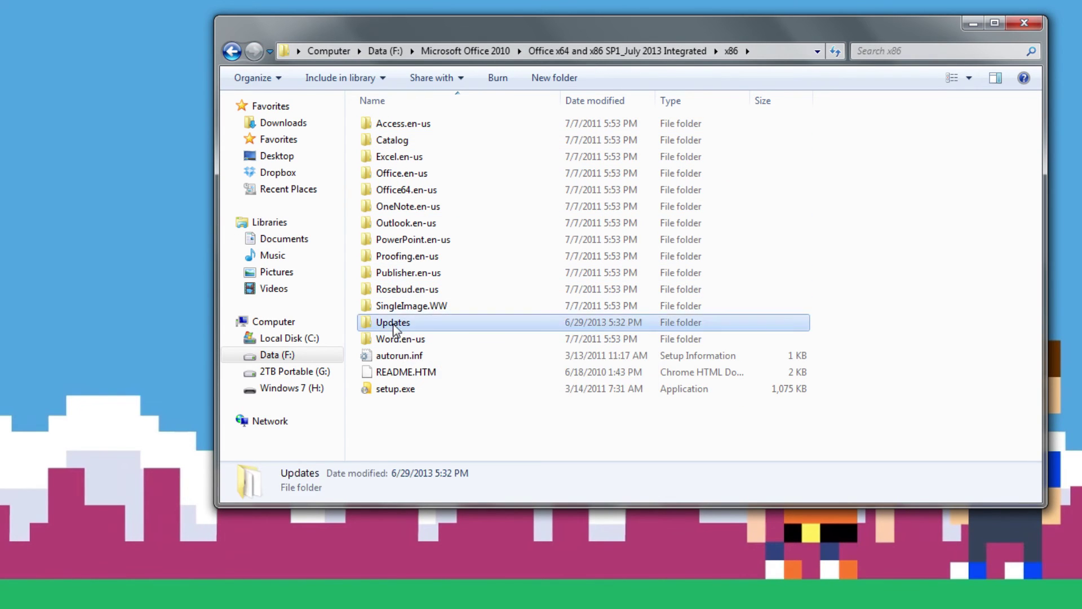
double_click(394, 324)
drag(1034, 122, 1034, 213)
click(232, 51)
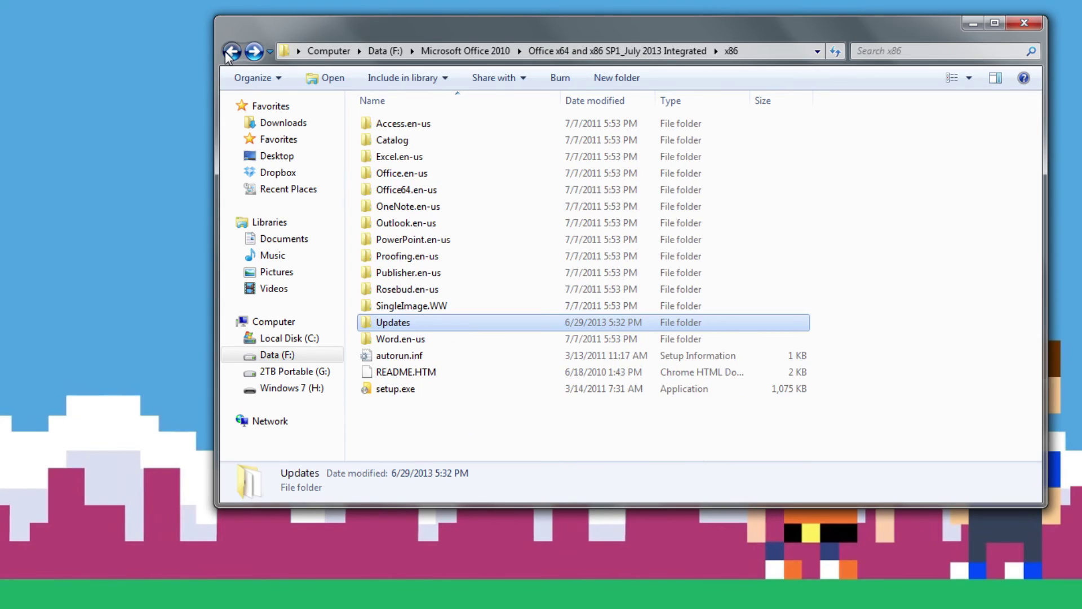
click(231, 51)
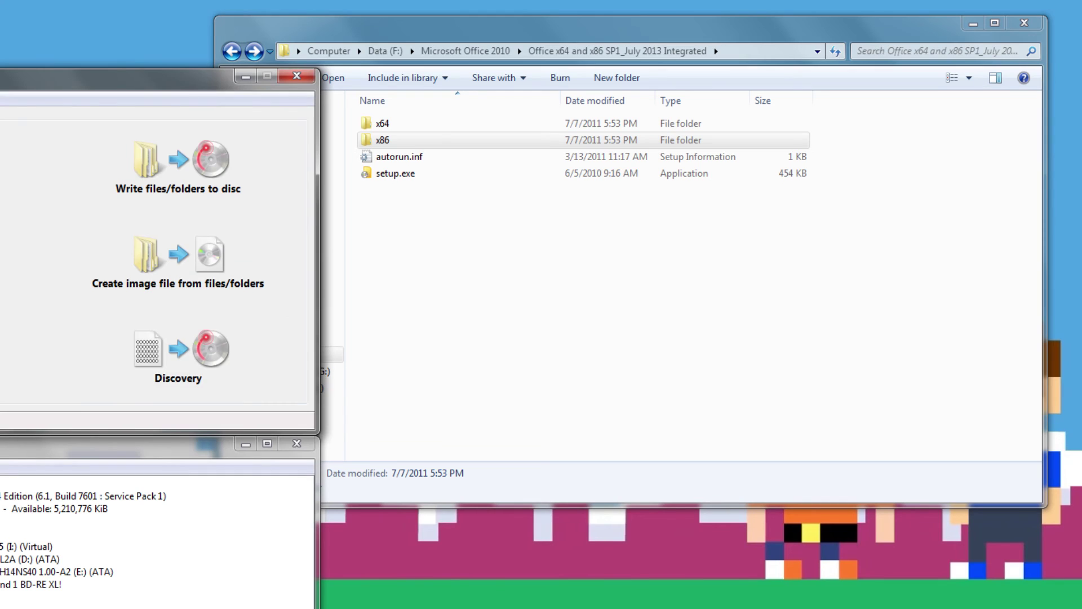
Step: Add x64, x86, autorun.inf and setup.exe to an ImgBurn disc project to check they fit, then close ImgBurn
drag(156, 81, 548, 48)
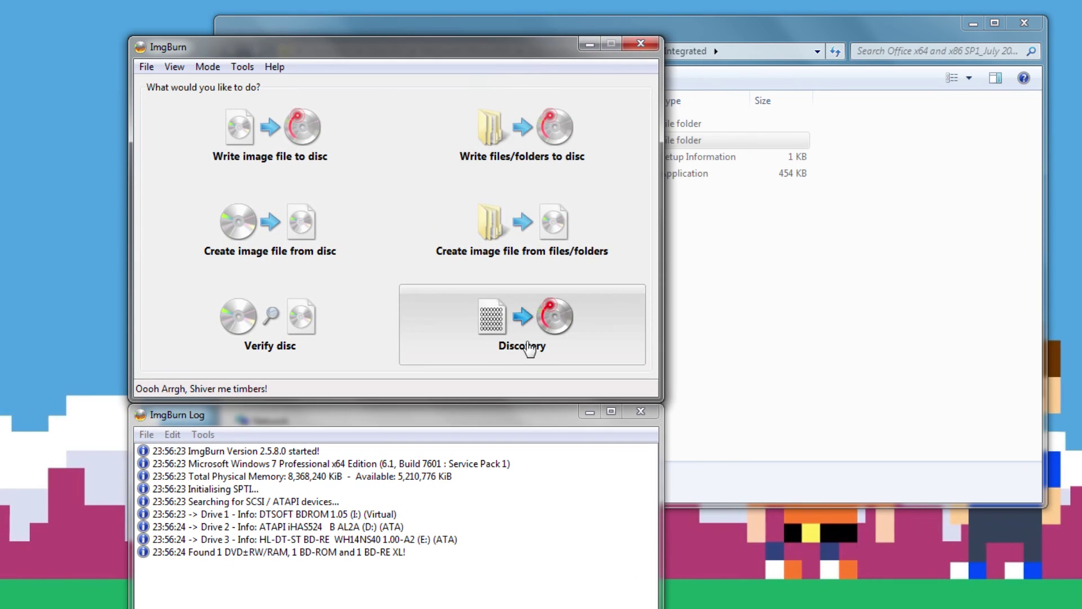
click(465, 131)
drag(750, 225, 645, 106)
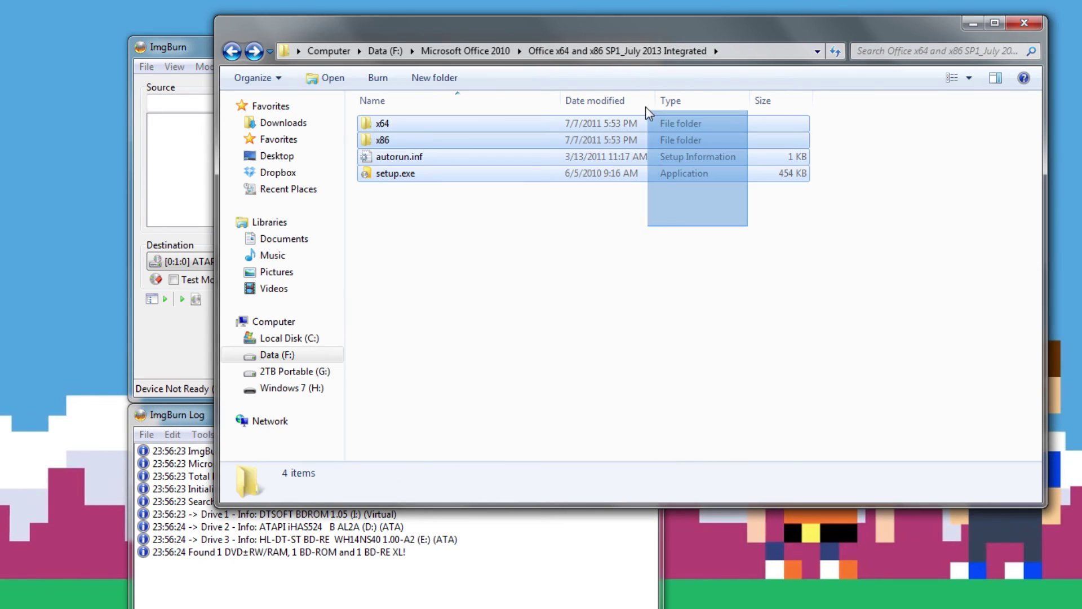
drag(395, 144, 198, 175)
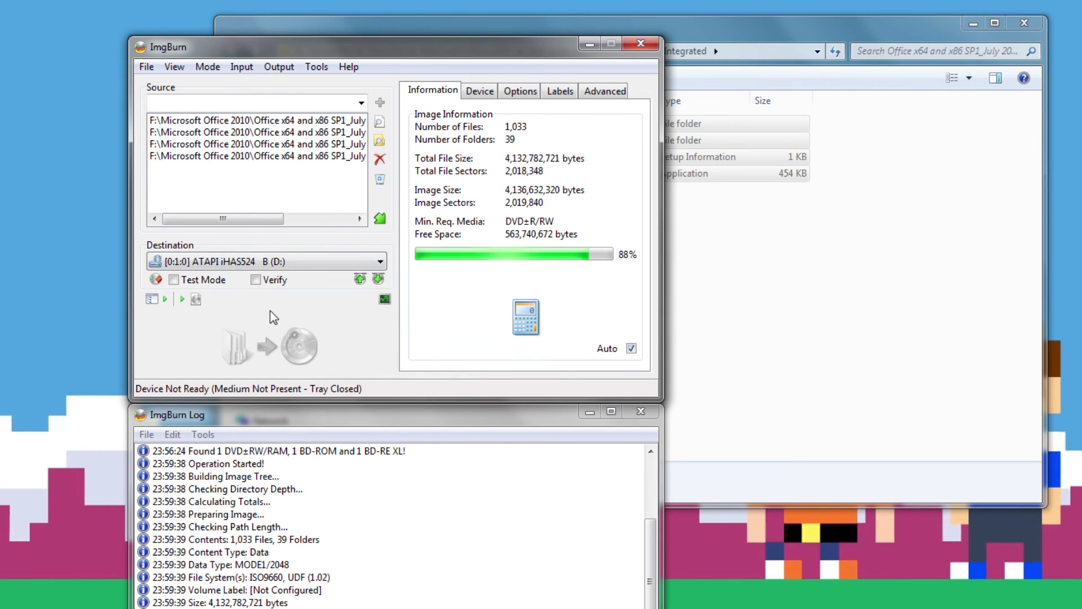
click(645, 44)
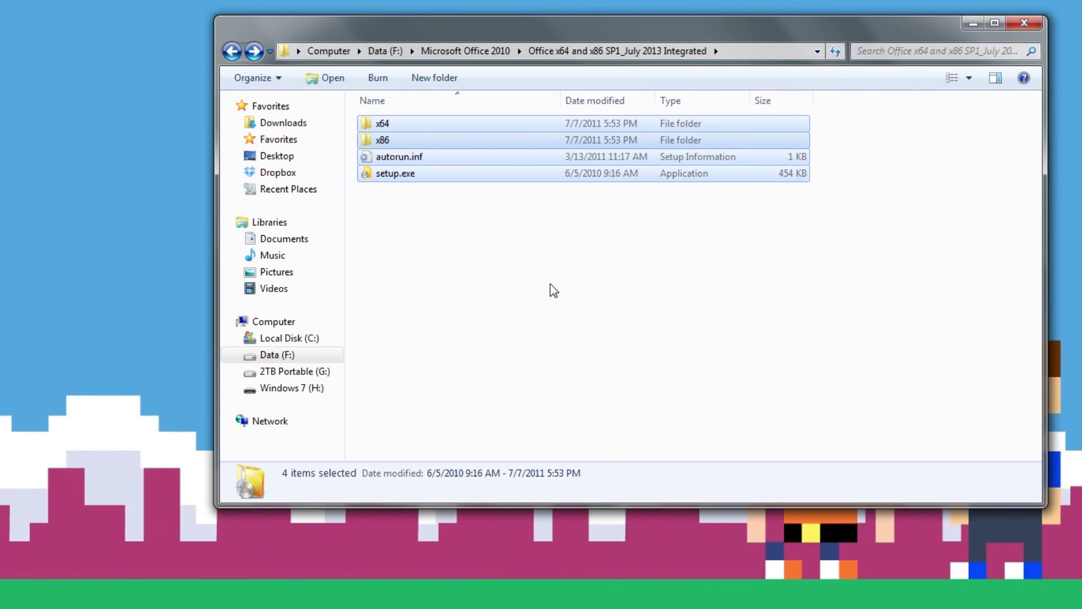